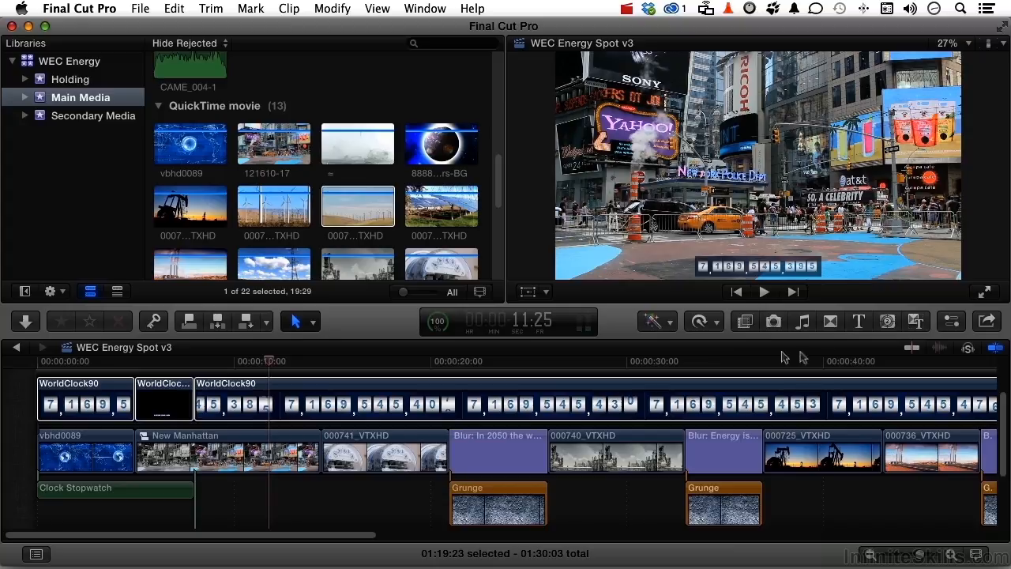
# Step: Add the Counting generator from Elements at the start of the timeline, above the WorldClock90 clips
pyautogui.click(887, 320)
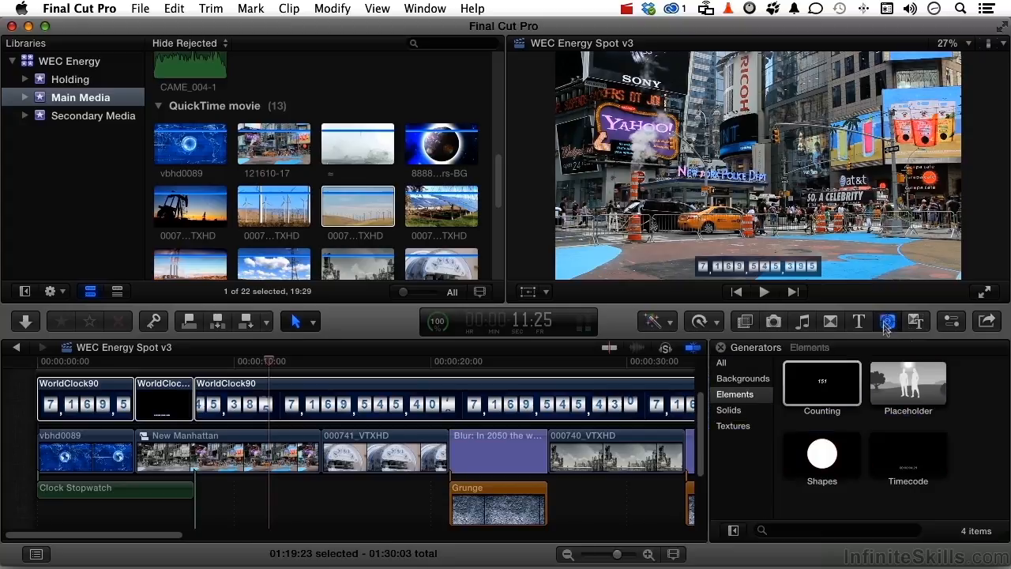
pyautogui.click(827, 399)
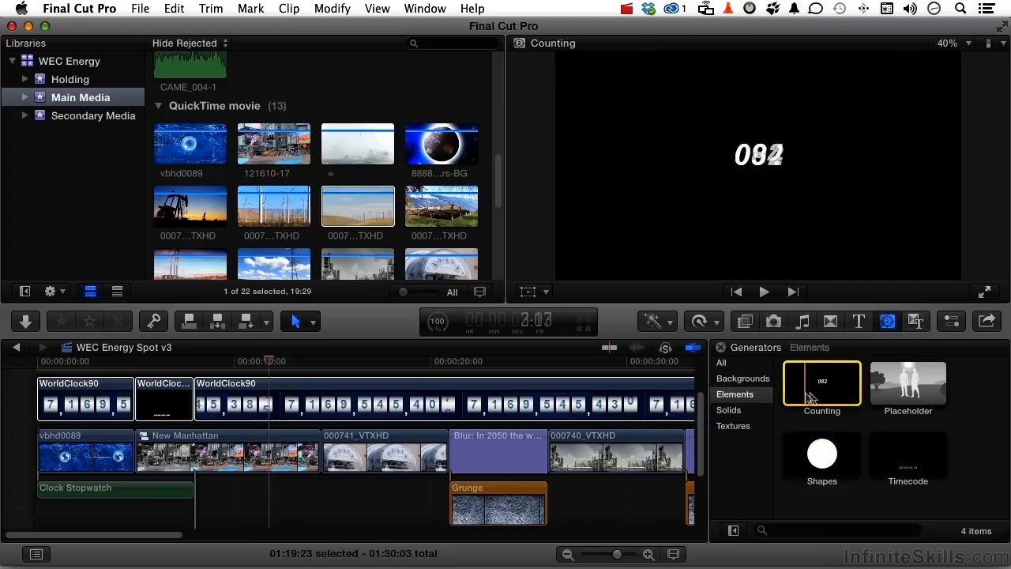
pyautogui.moveTo(818, 397); pyautogui.dragTo(46, 379)
pyautogui.scroll(4, 108, 421)
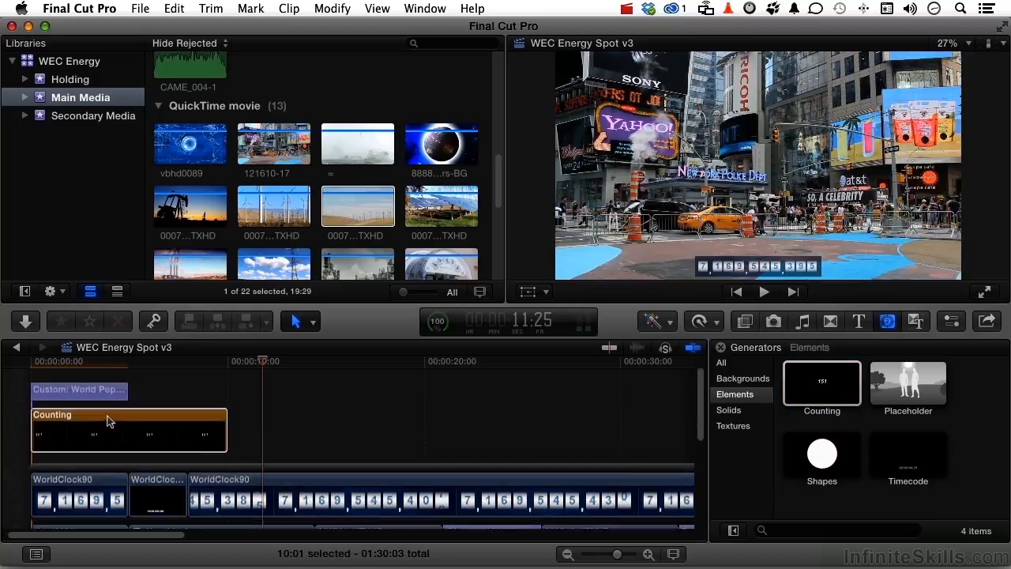
pyautogui.scroll(-3, 109, 421)
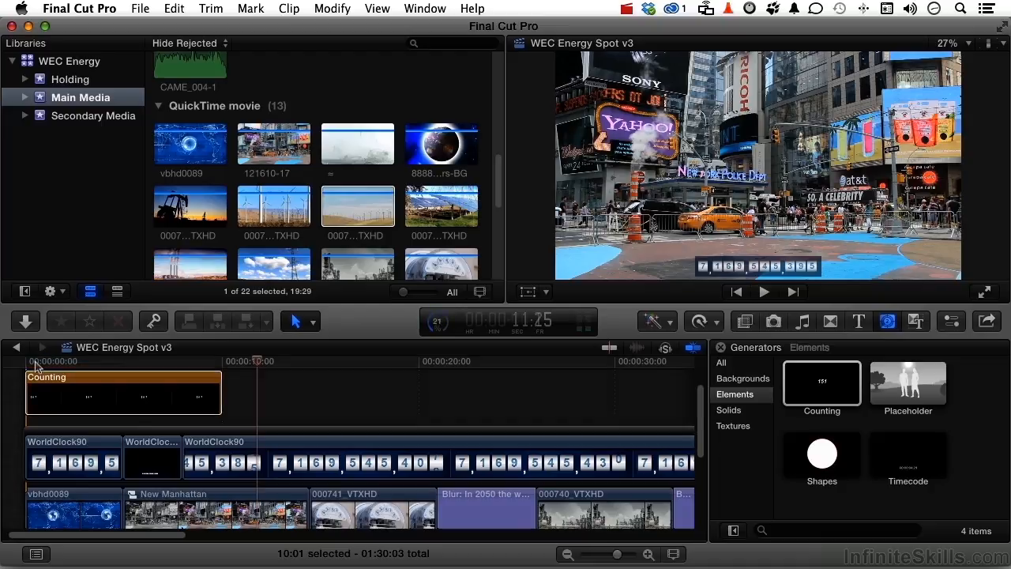
pyautogui.click(34, 363)
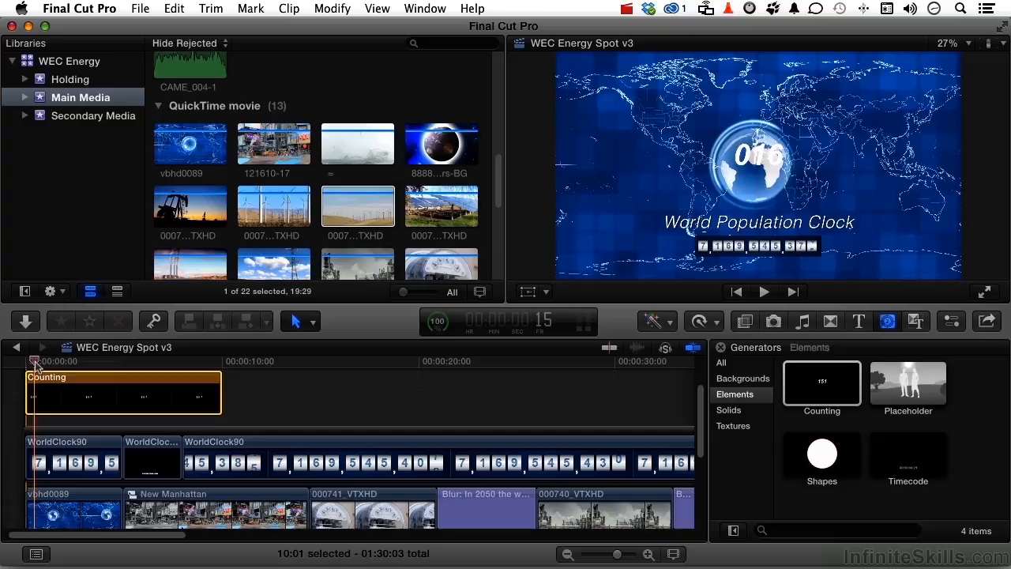
pyautogui.click(951, 321)
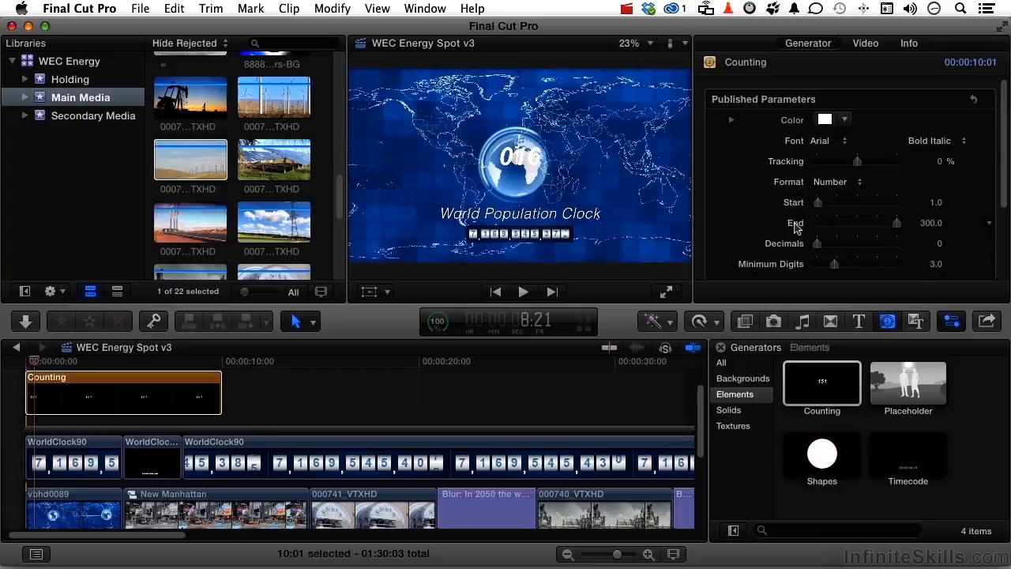
pyautogui.click(936, 203)
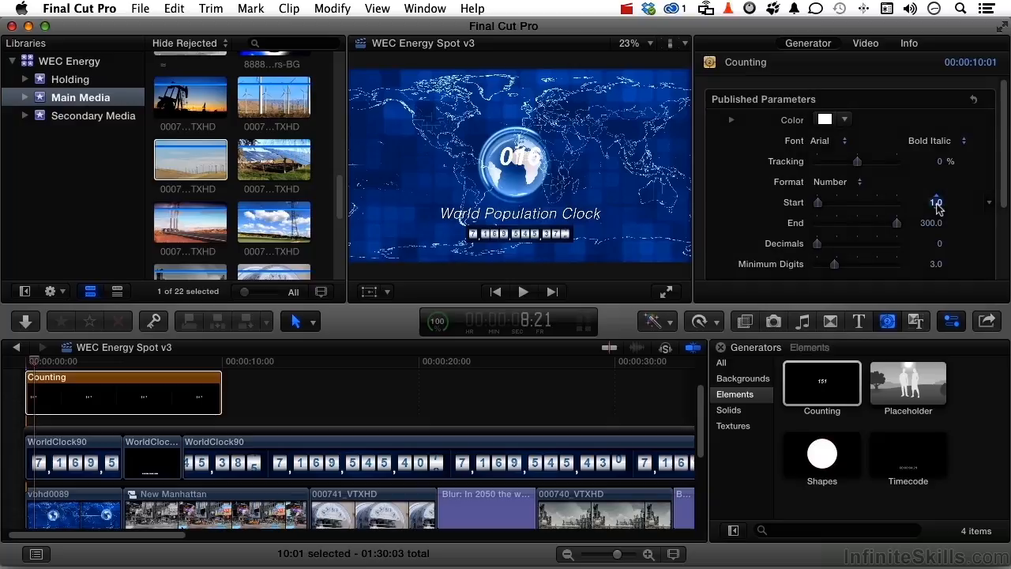
pyautogui.write('7')
pyautogui.write('1')
pyautogui.write('69545')
pyautogui.write('37')
pyautogui.write('5')
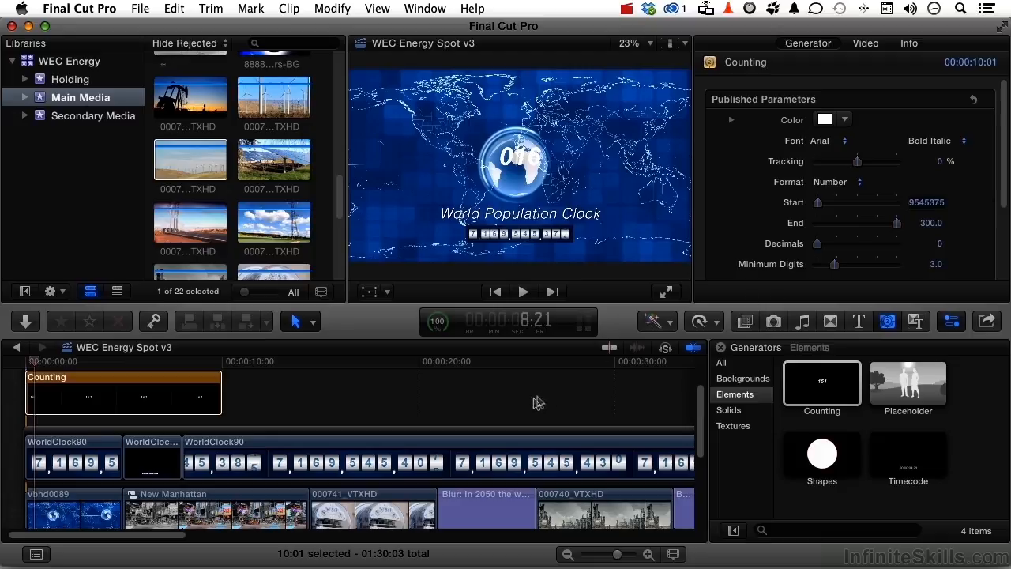
pyautogui.hscroll(15, 530, 404)
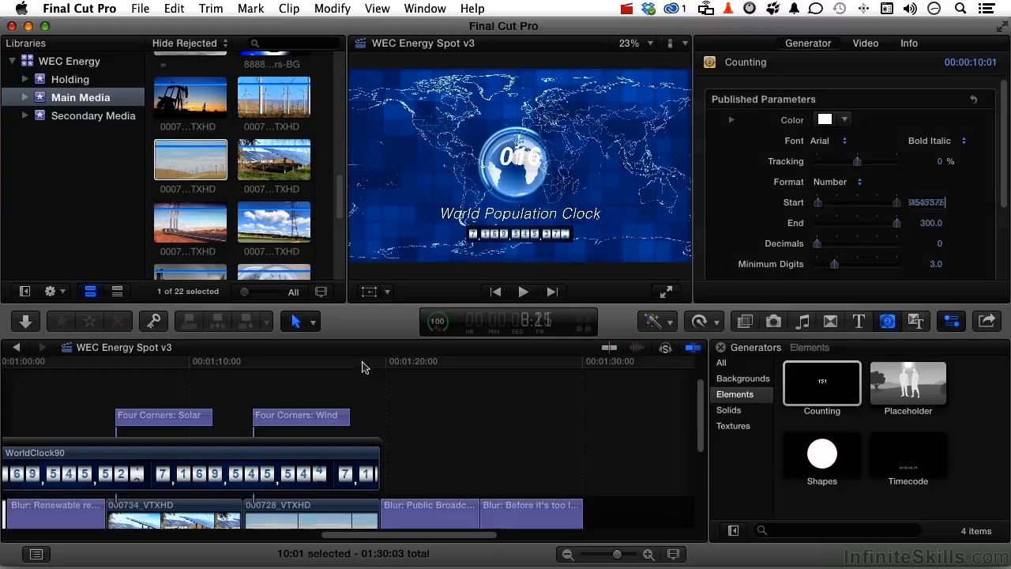
pyautogui.click(363, 365)
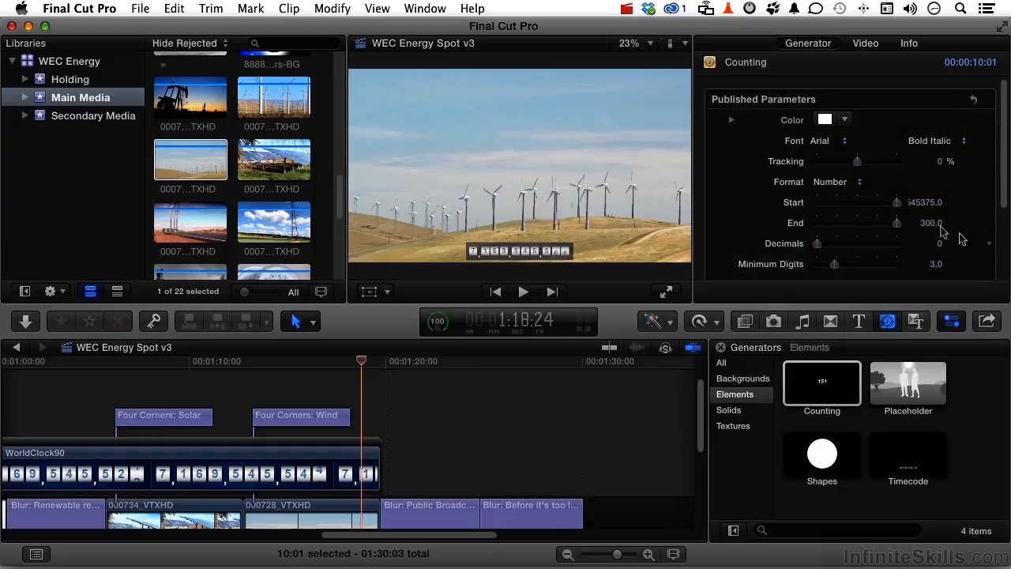
pyautogui.click(930, 224)
pyautogui.write('7169')
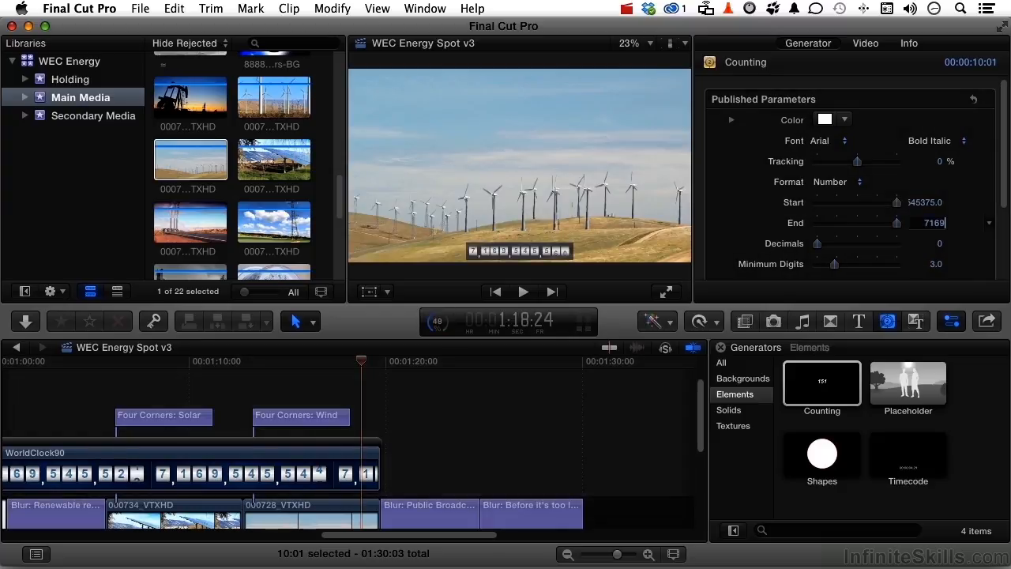
pyautogui.write('545560')
pyautogui.press('Tab')
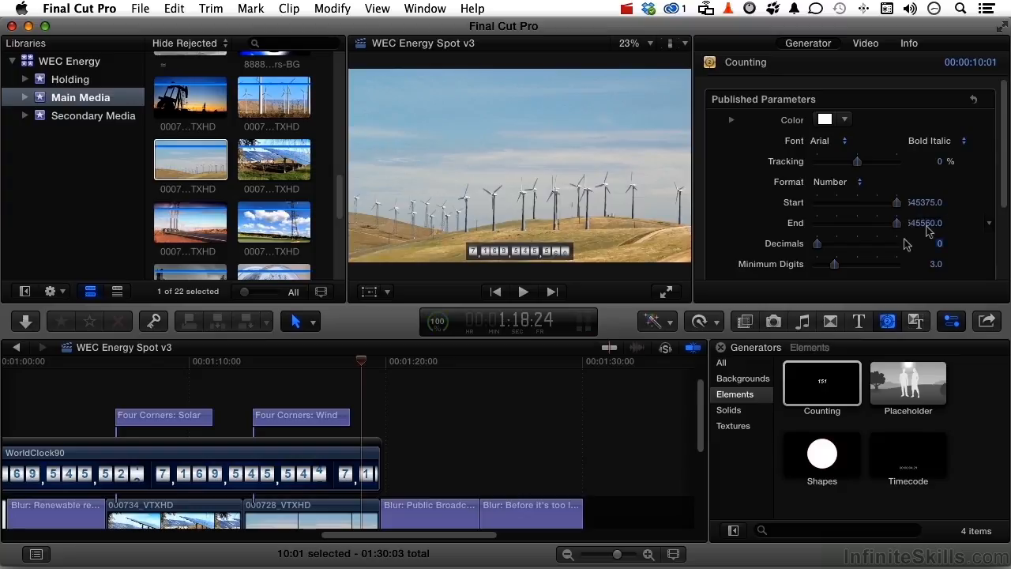
# Step: Play a few seconds of the opening to preview the Counting generator over the world map
pyautogui.hscroll(-15, 512, 403)
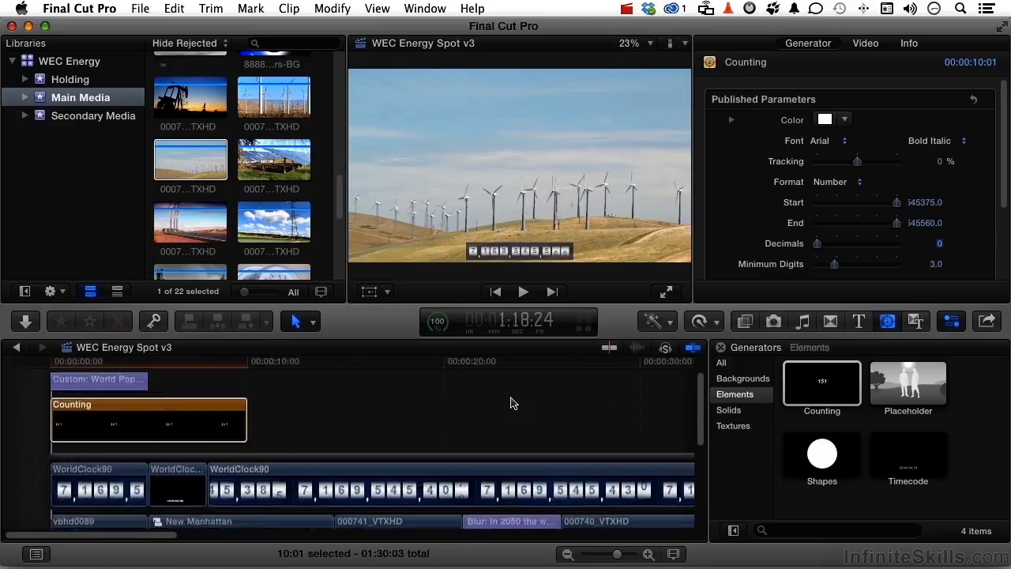
pyautogui.click(94, 366)
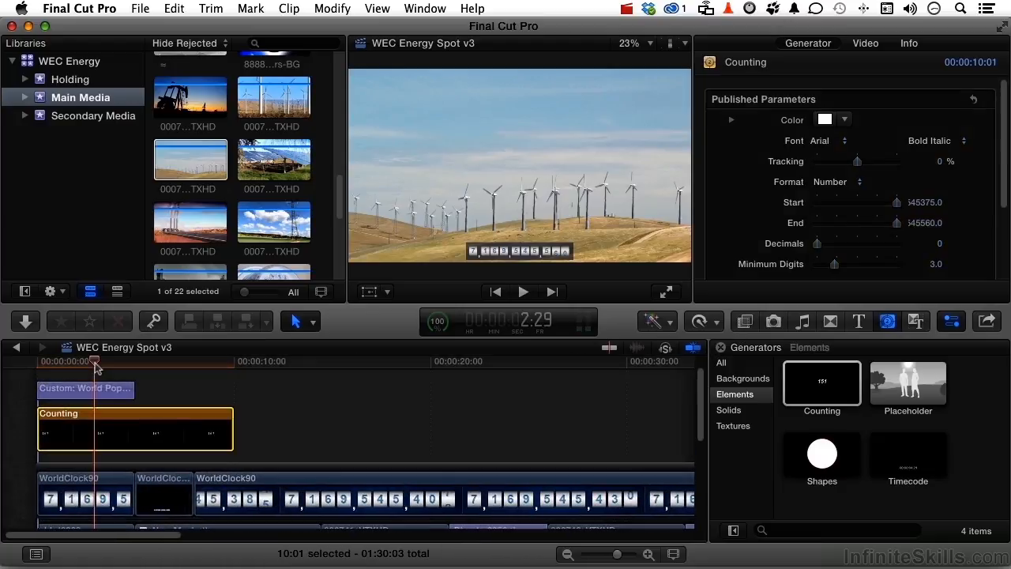
pyautogui.press('space')
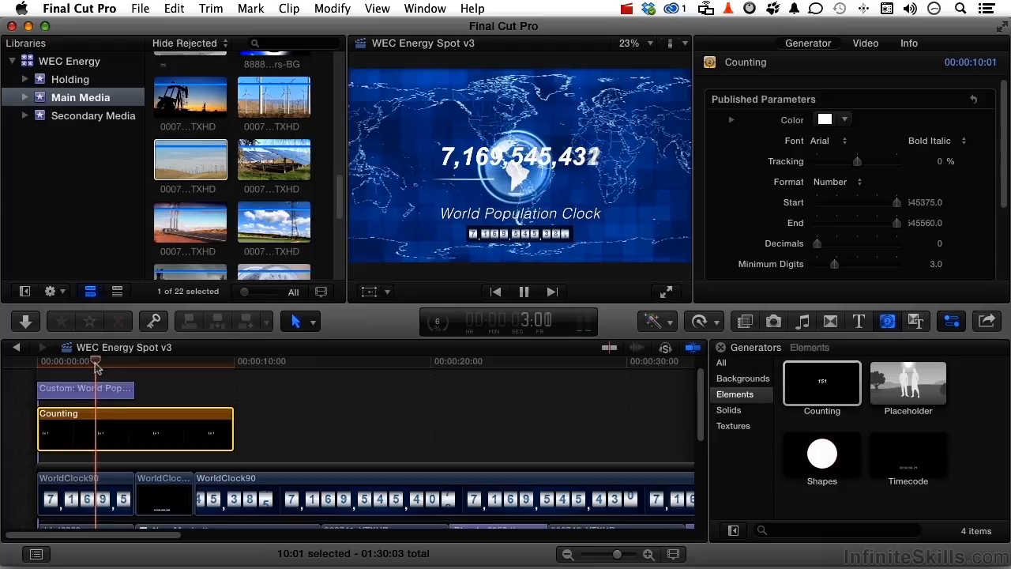
pyautogui.press('space')
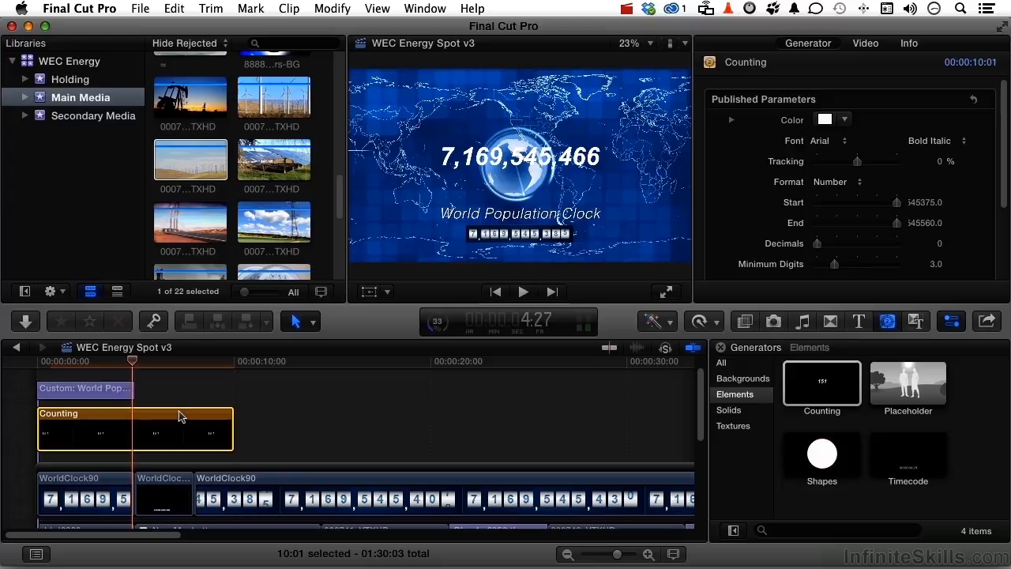
# Step: Set the Counting clip's duration to 1:30:00
pyautogui.doubleClick(529, 324)
pyautogui.write('1')
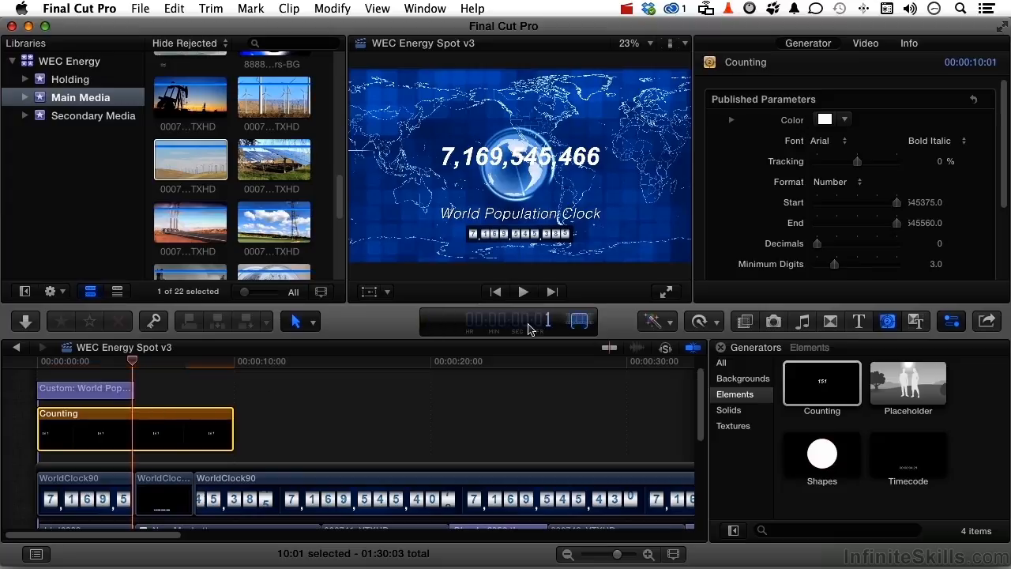
pyautogui.write(':30:00')
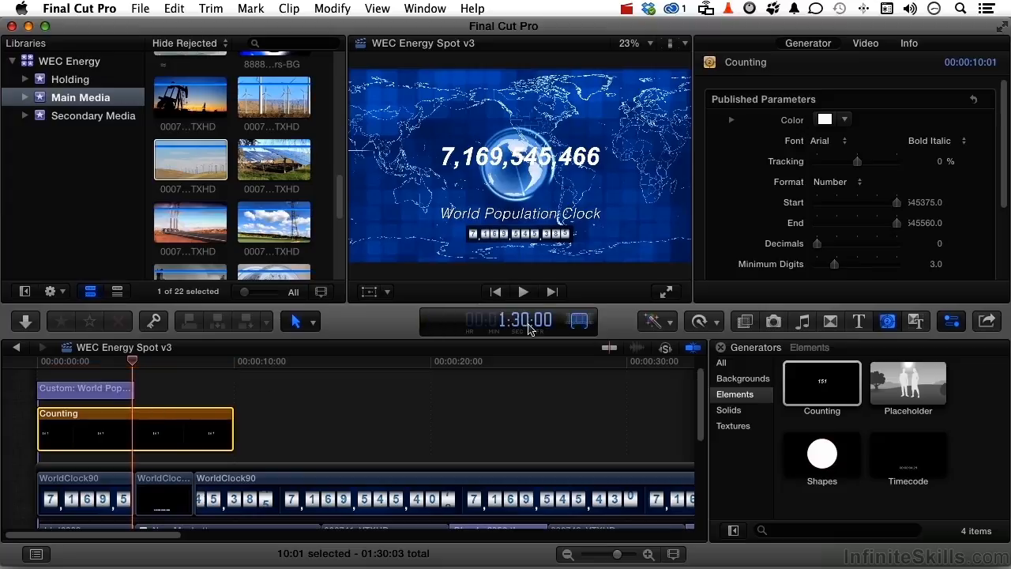
pyautogui.press('Return')
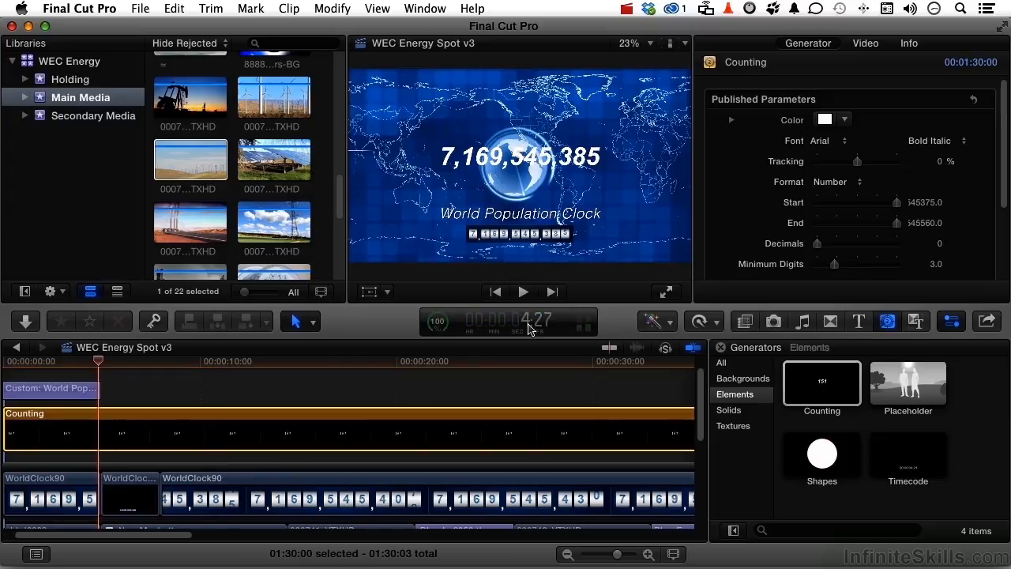
# Step: Delete all three WorldClock90 clips from beneath the Counting clip
pyautogui.hscroll(-4, 497, 499)
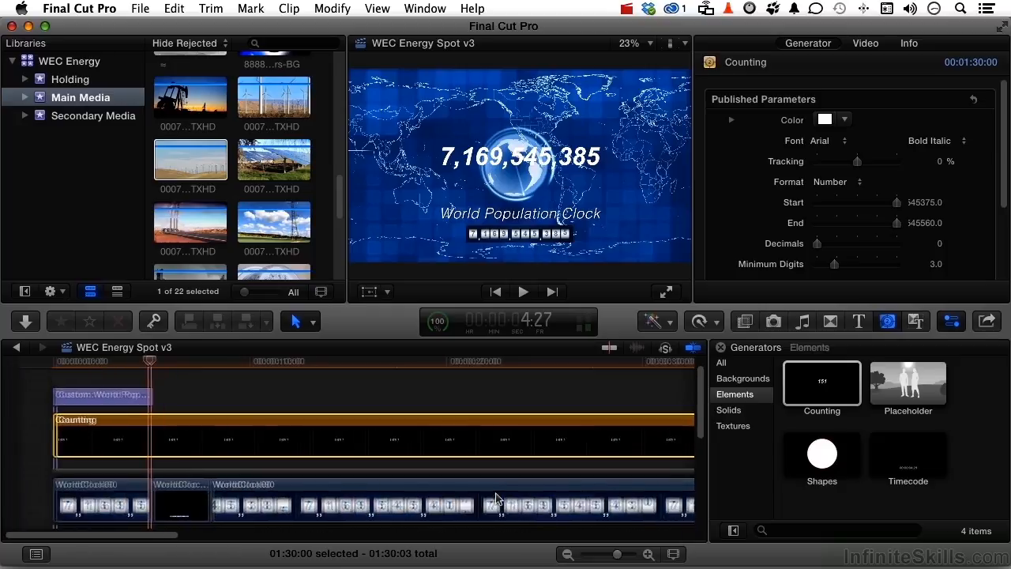
pyautogui.moveTo(166, 524); pyautogui.dragTo(75, 504)
pyautogui.press('Delete')
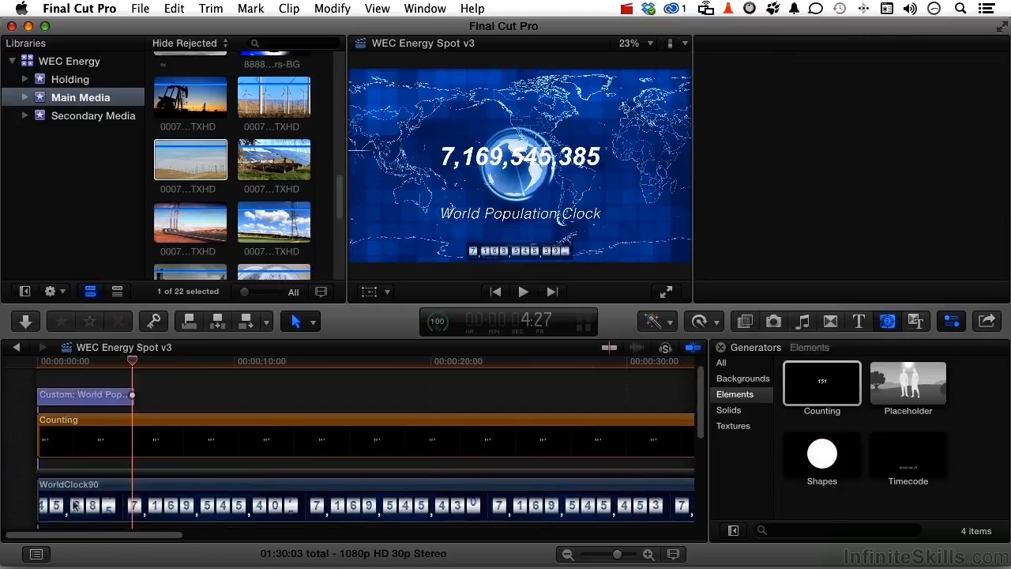
pyautogui.click(75, 505)
pyautogui.press('Delete')
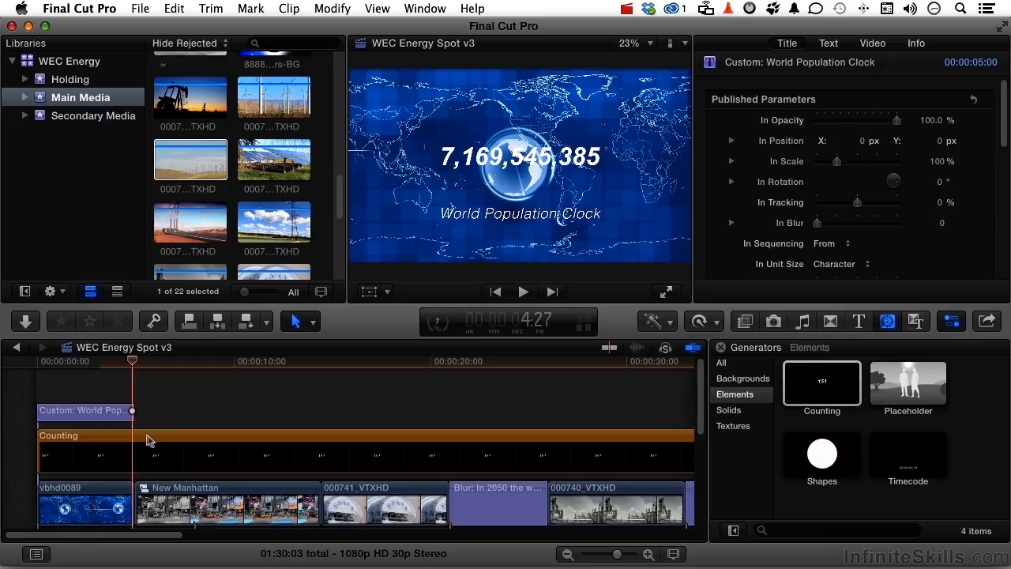
# Step: Set the Counting clip's Y position to -485 px and its scale to 60%
pyautogui.click(149, 441)
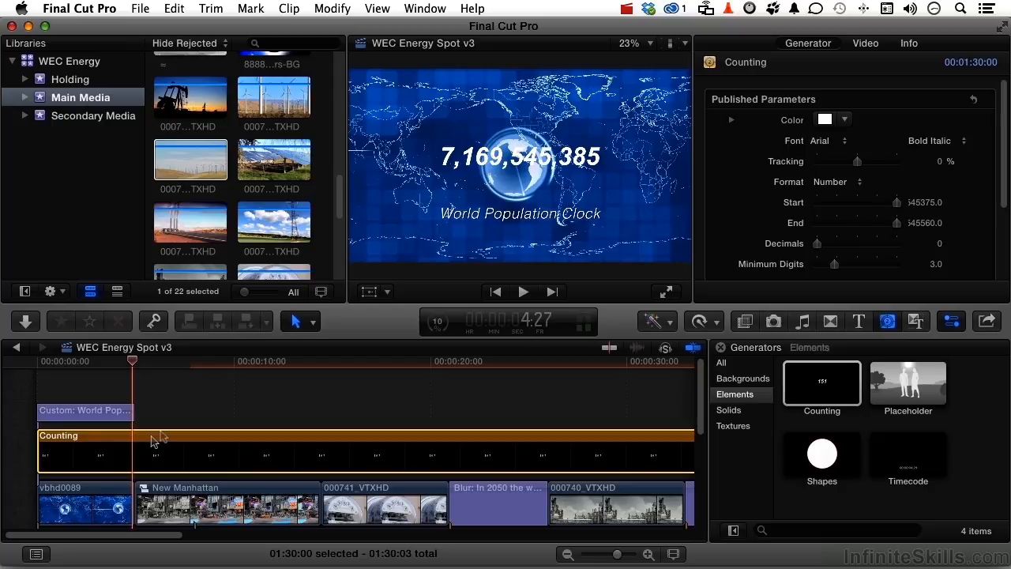
pyautogui.click(866, 44)
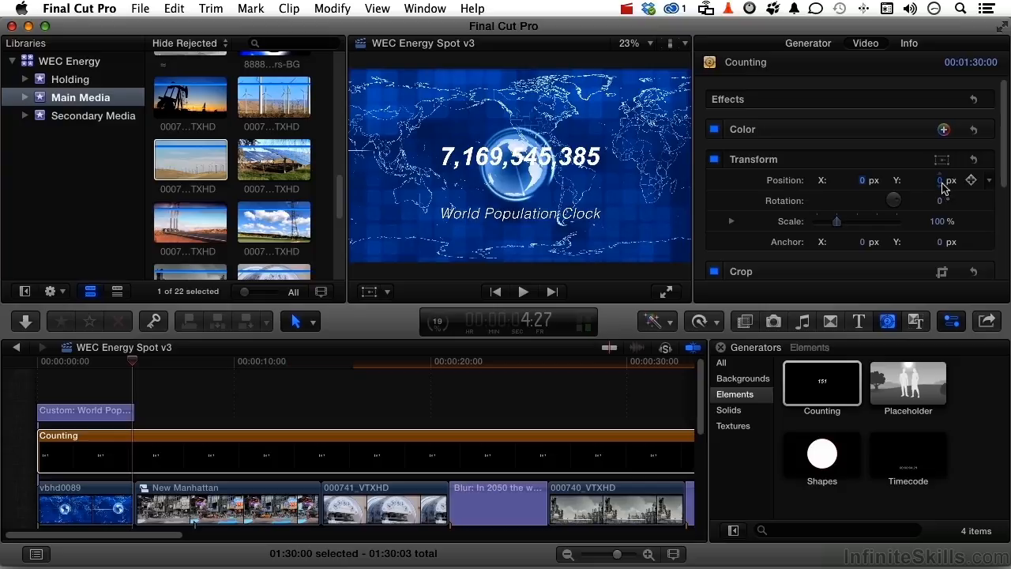
pyautogui.moveTo(942, 187); pyautogui.dragTo(943, 292)
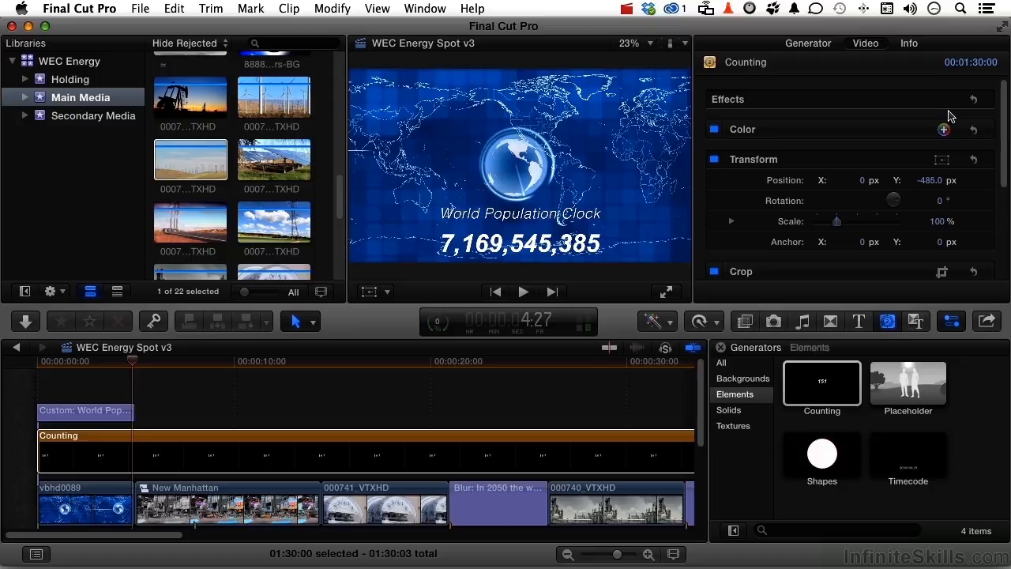
pyautogui.moveTo(837, 221); pyautogui.dragTo(831, 228)
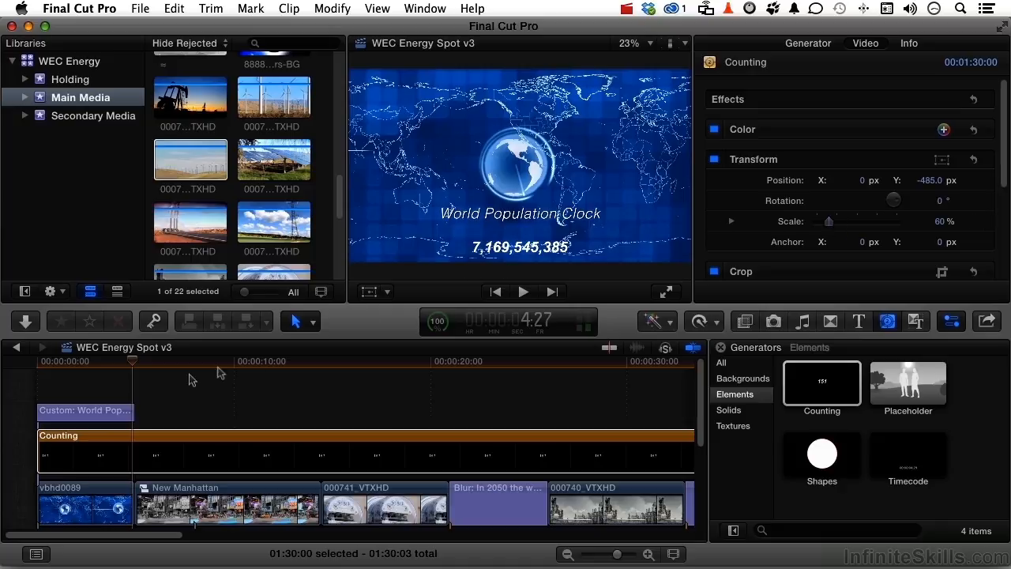
# Step: Set the World Population Clock title's Y position to -351 px and check the counter's legibility over the following clips
pyautogui.click(110, 415)
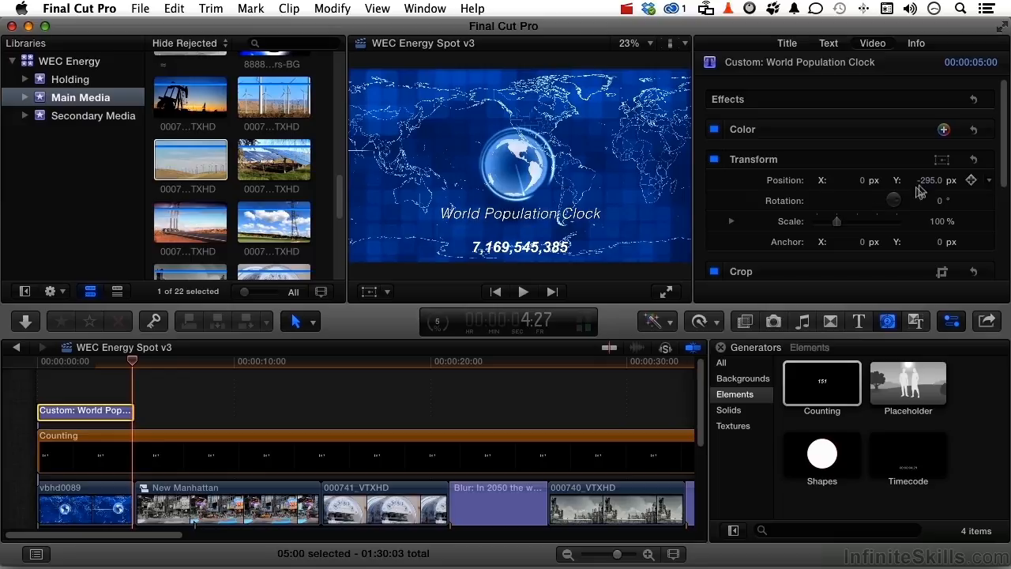
pyautogui.moveTo(931, 183); pyautogui.dragTo(932, 207)
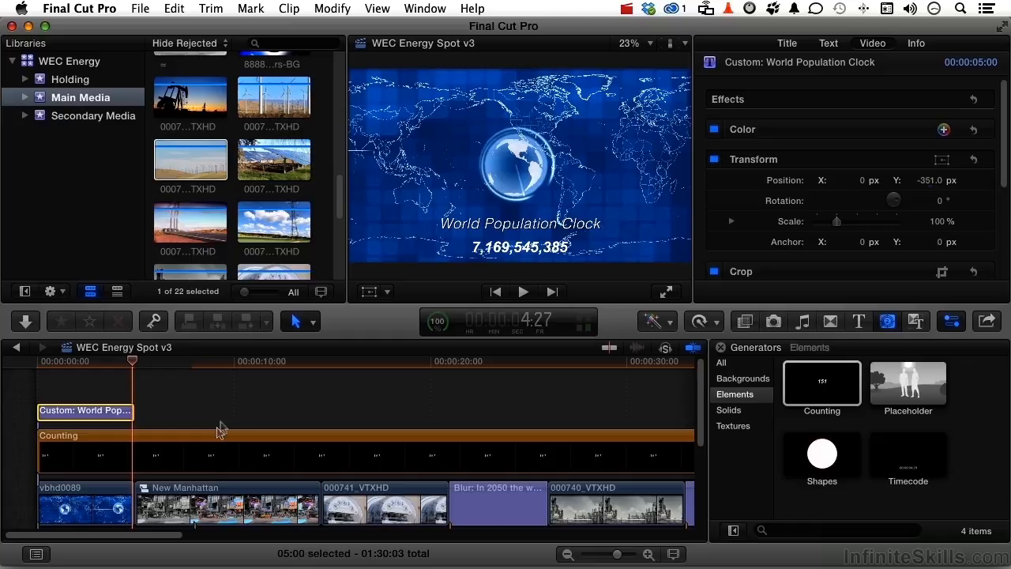
pyautogui.click(236, 361)
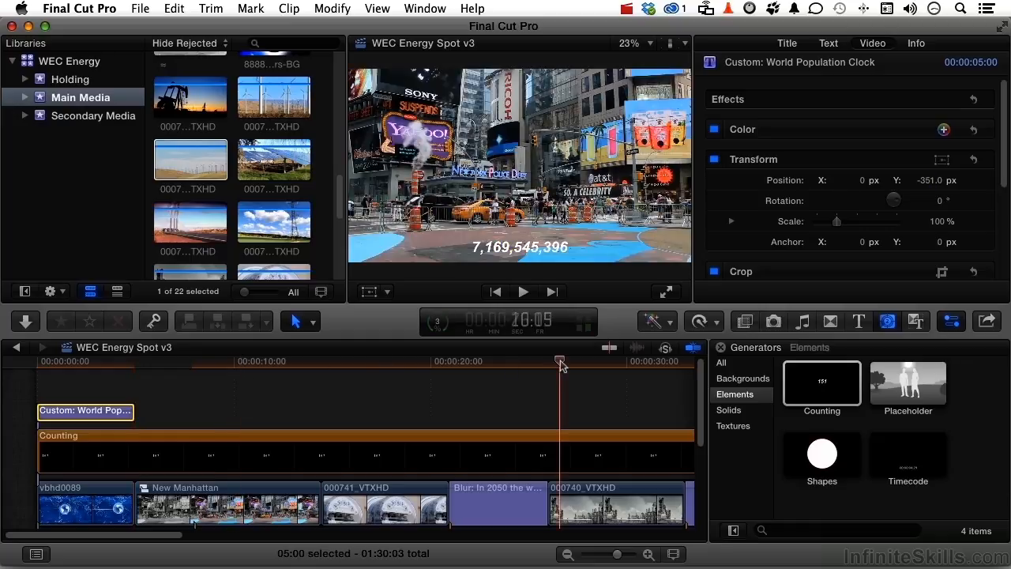
pyautogui.click(560, 361)
pyautogui.click(379, 367)
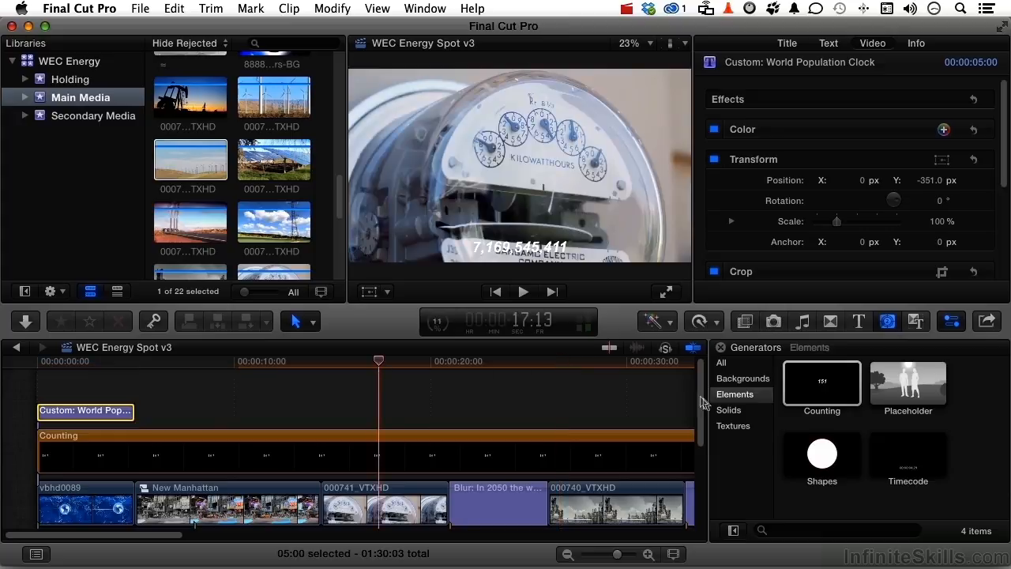
# Step: Add a Custom solid at the start of the timeline beneath the Counting clip and set its duration to 1:30:00
pyautogui.click(727, 412)
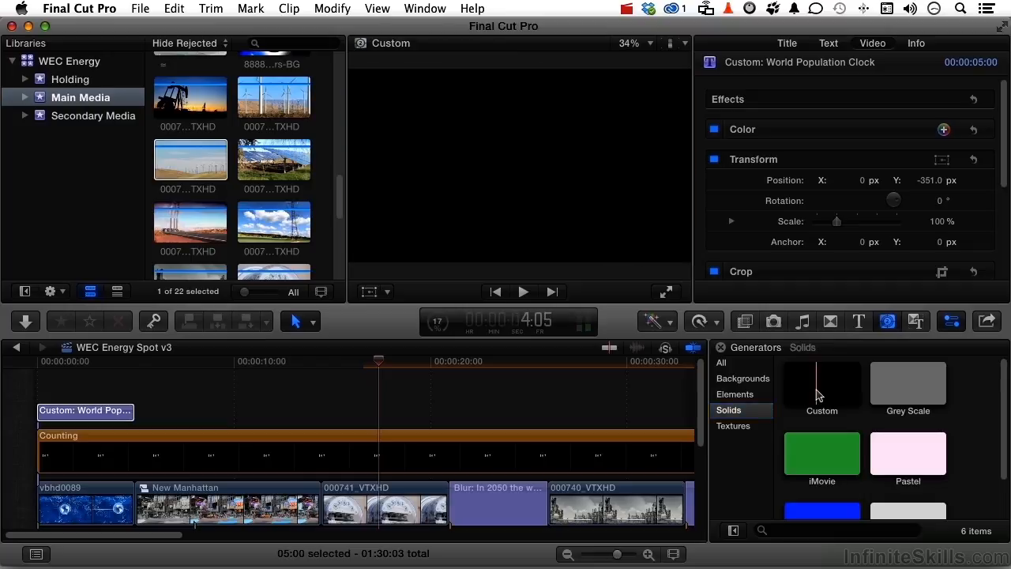
pyautogui.moveTo(819, 384); pyautogui.dragTo(39, 454)
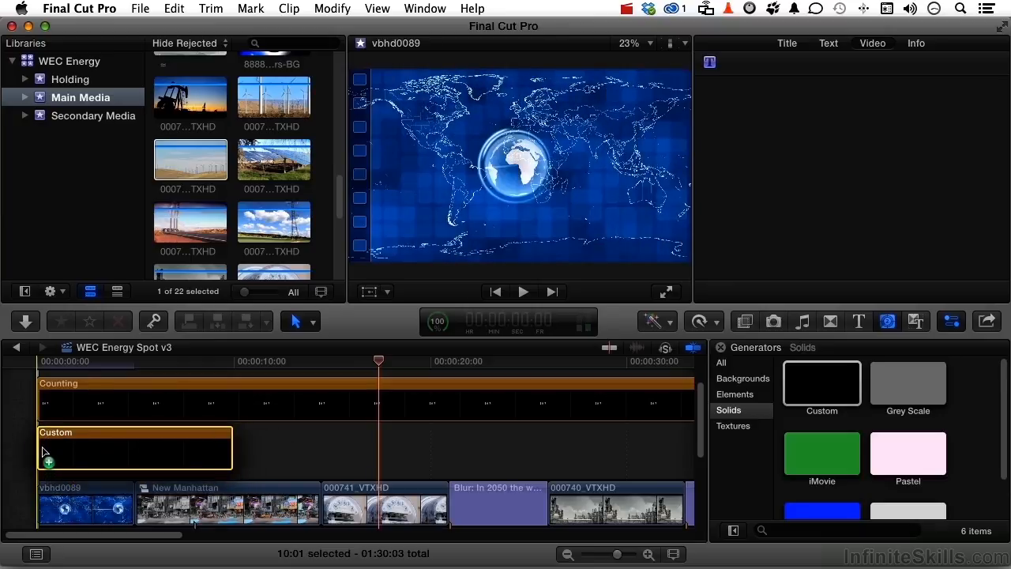
pyautogui.click(99, 441)
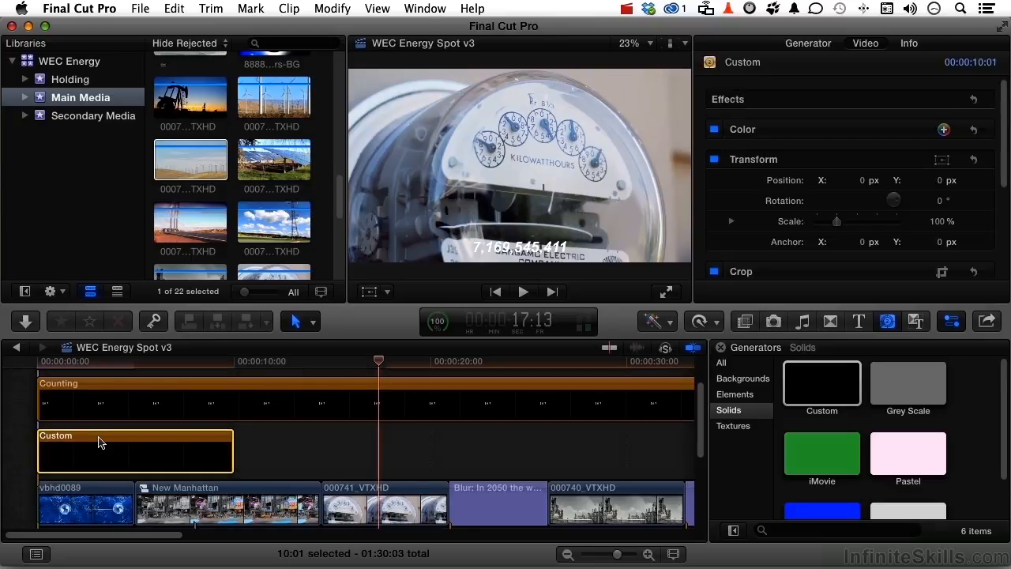
pyautogui.click(519, 322)
pyautogui.write('1:30:00')
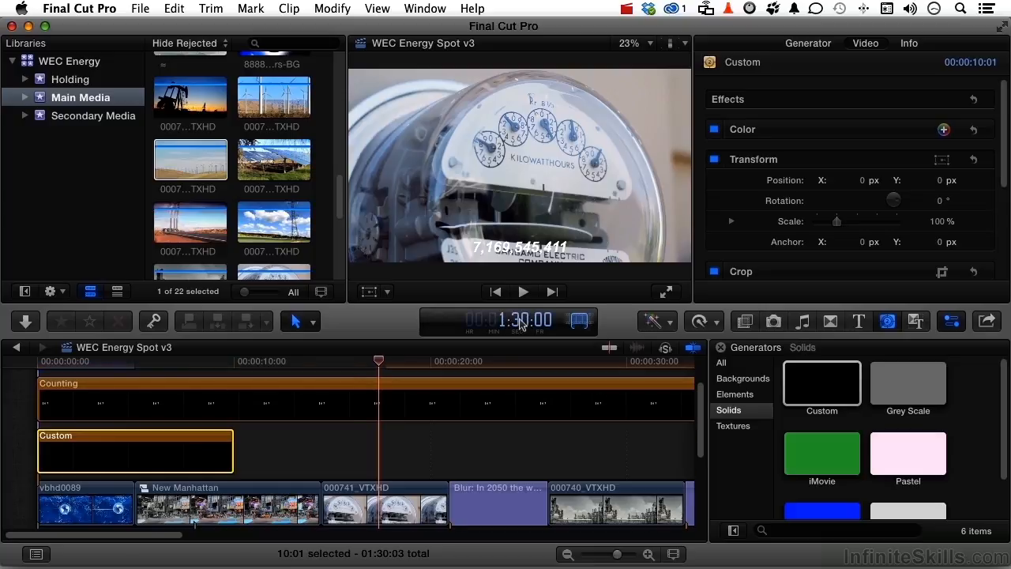
pyautogui.press('Return')
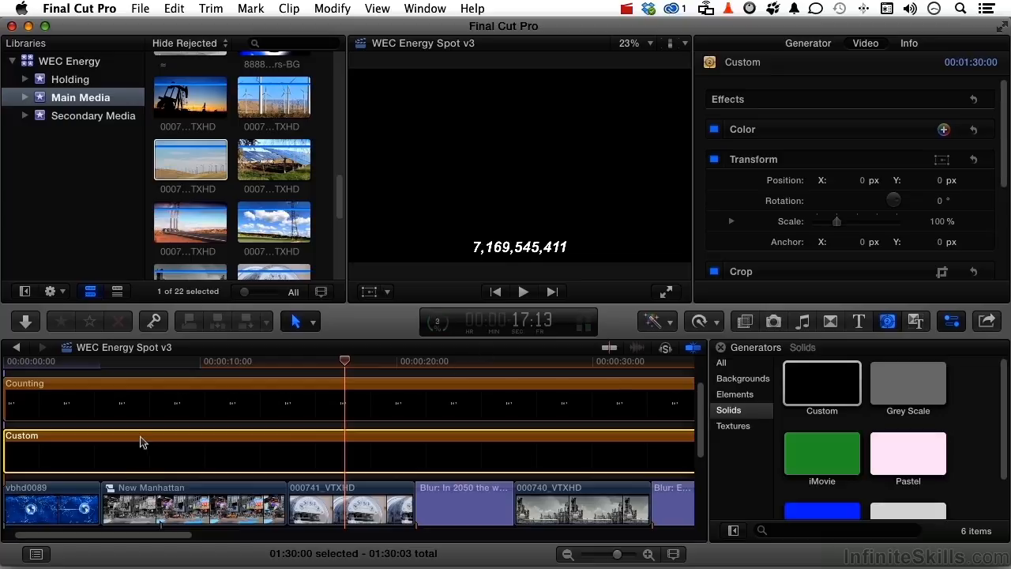
# Step: Trim the Custom solid with the Crop tool by 658.7 px on the left and 649 px on the right
pyautogui.click(387, 292)
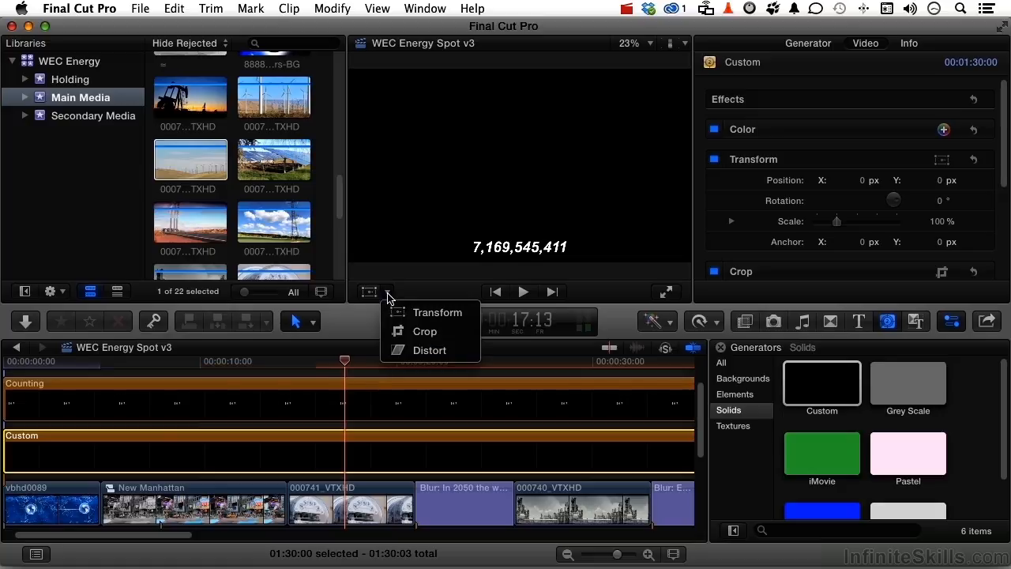
pyautogui.click(396, 332)
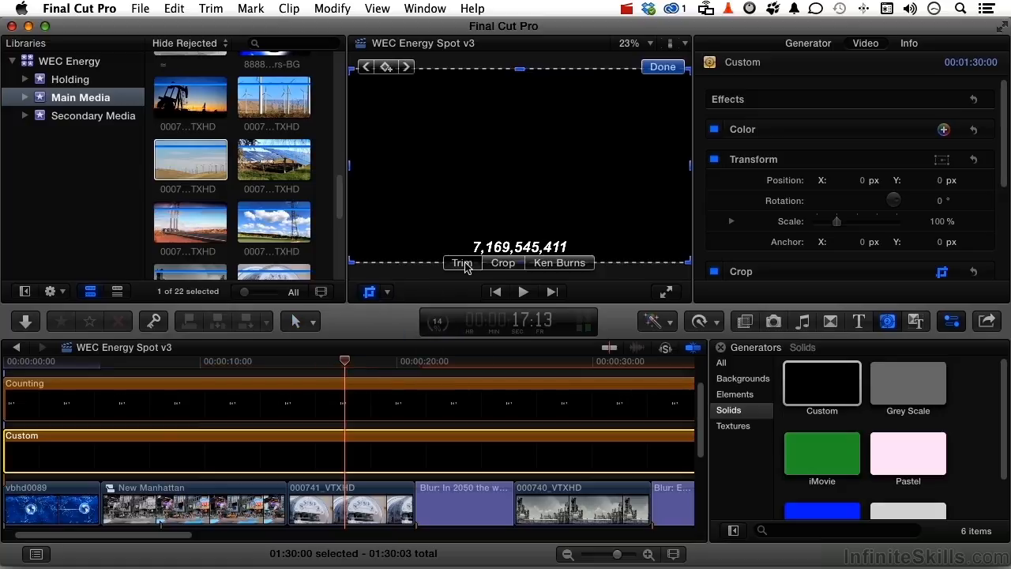
pyautogui.moveTo(352, 169); pyautogui.dragTo(469, 174)
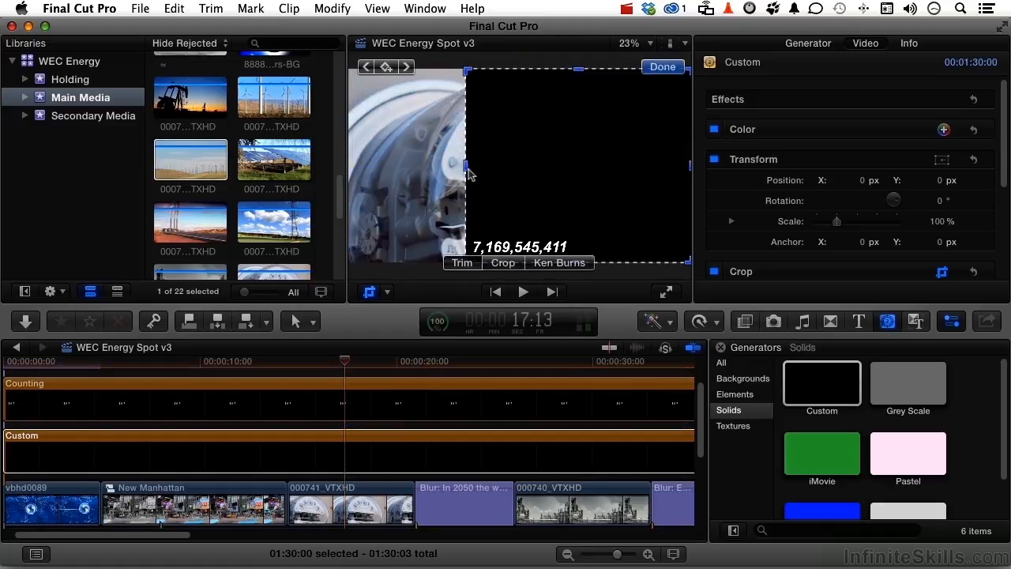
pyautogui.scroll(-4, 752, 203)
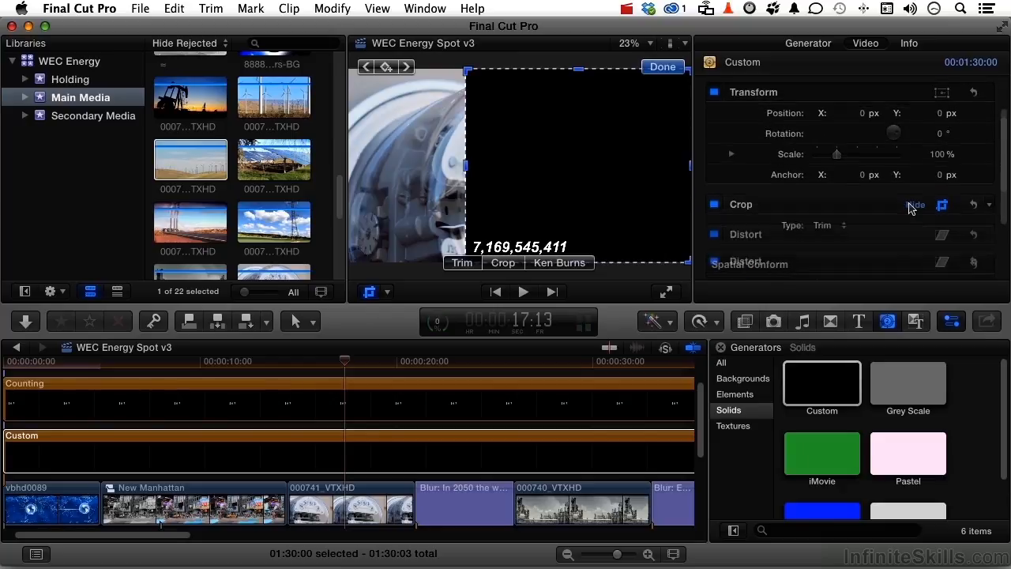
pyautogui.click(912, 204)
pyautogui.scroll(-2, 909, 204)
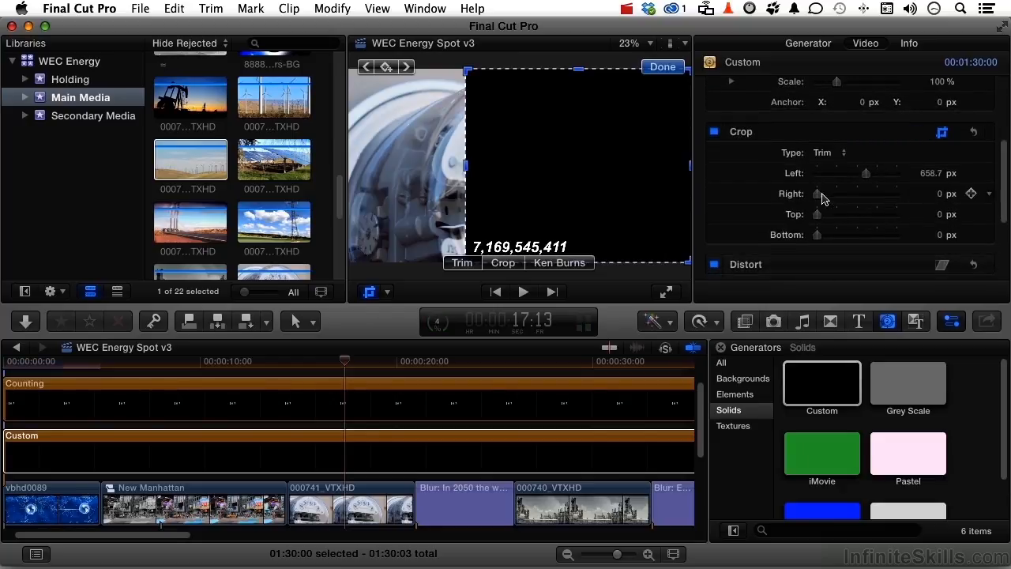
pyautogui.moveTo(940, 196); pyautogui.dragTo(1010, 196)
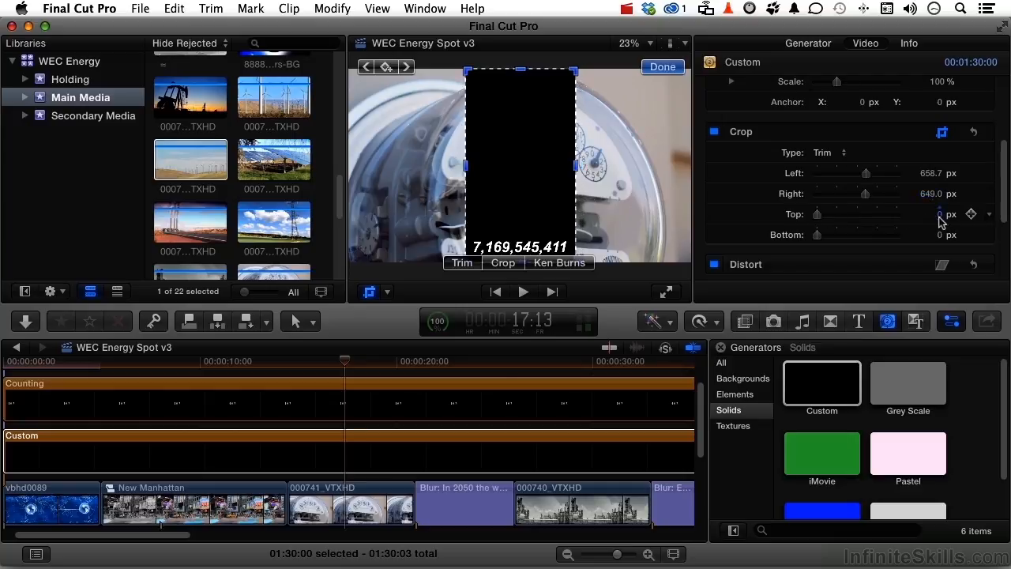
# Step: Trim the Custom solid by 932 px at the top and 18 px at the bottom, then finish cropping
pyautogui.moveTo(935, 214); pyautogui.dragTo(991, 214)
pyautogui.click(642, 43)
pyautogui.click(630, 96)
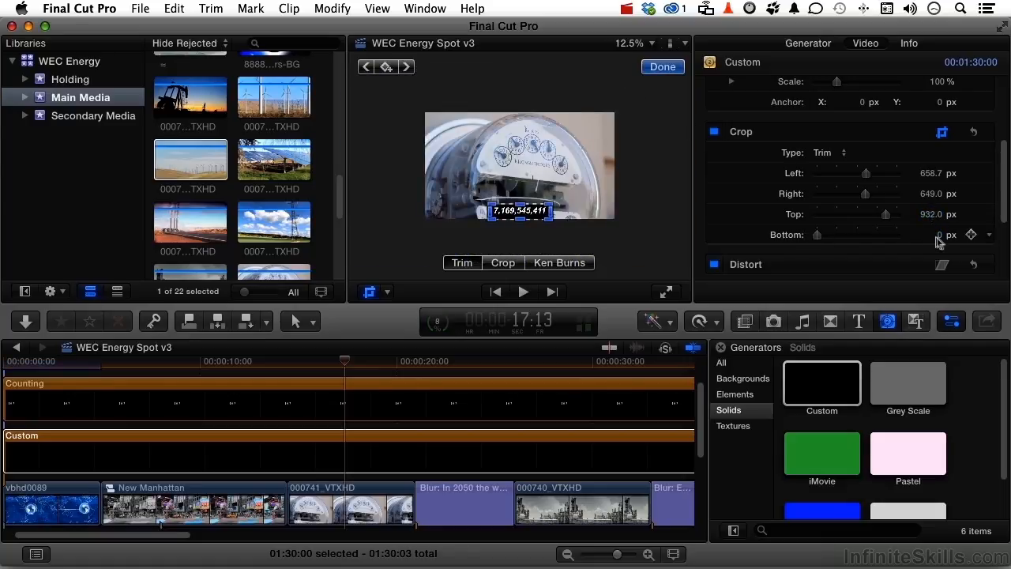
pyautogui.moveTo(939, 236); pyautogui.dragTo(941, 231)
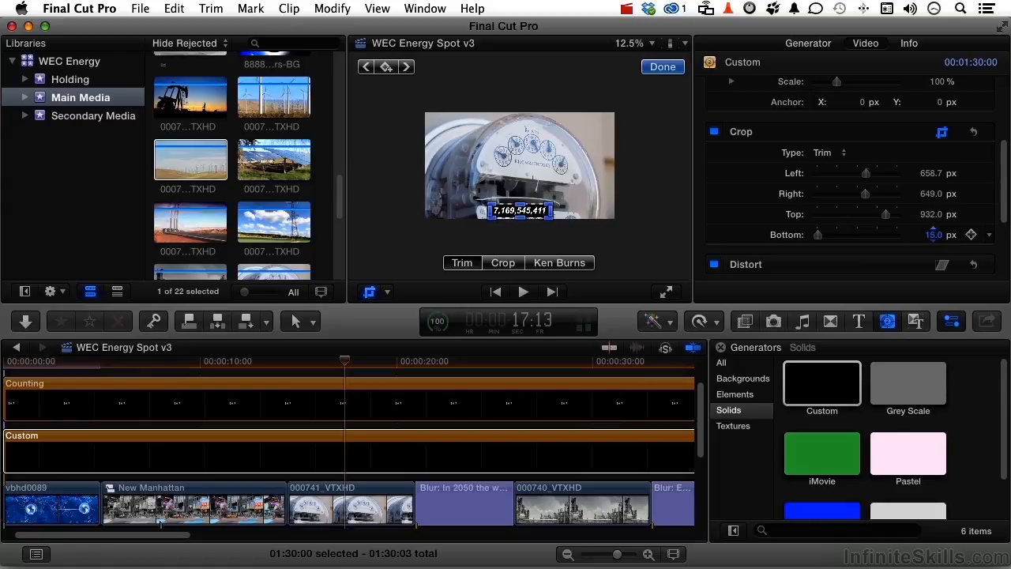
pyautogui.click(662, 68)
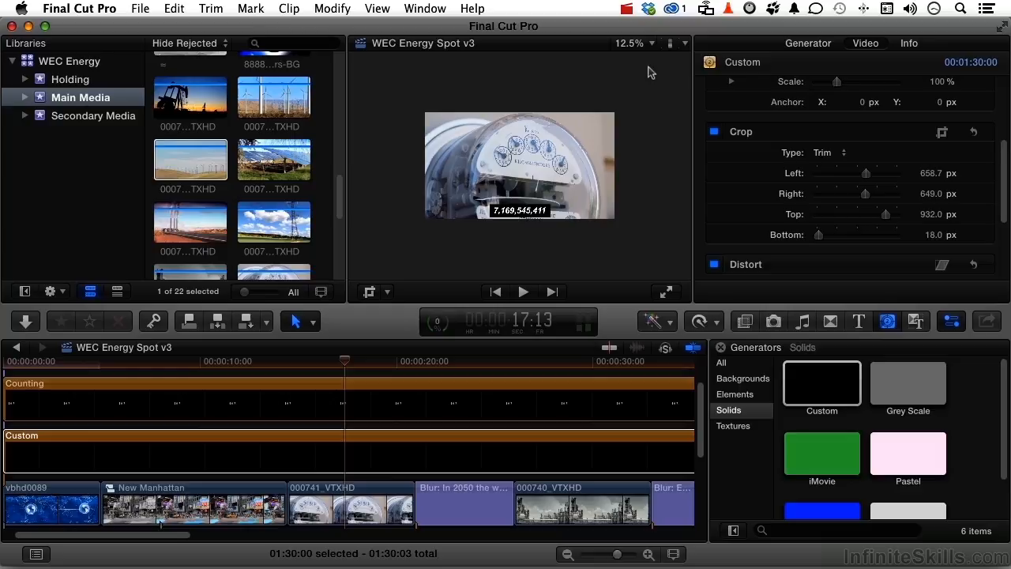
# Step: Fit the picture to the viewer and play from the New Manhattan clip into the electric meter clip to check the counter's black backing
pyautogui.click(645, 50)
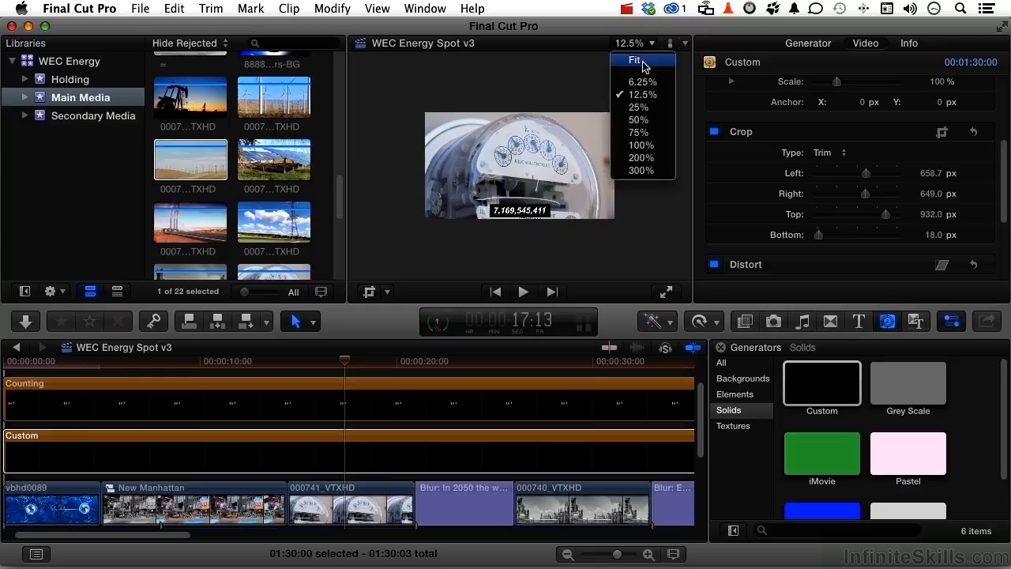
pyautogui.click(643, 65)
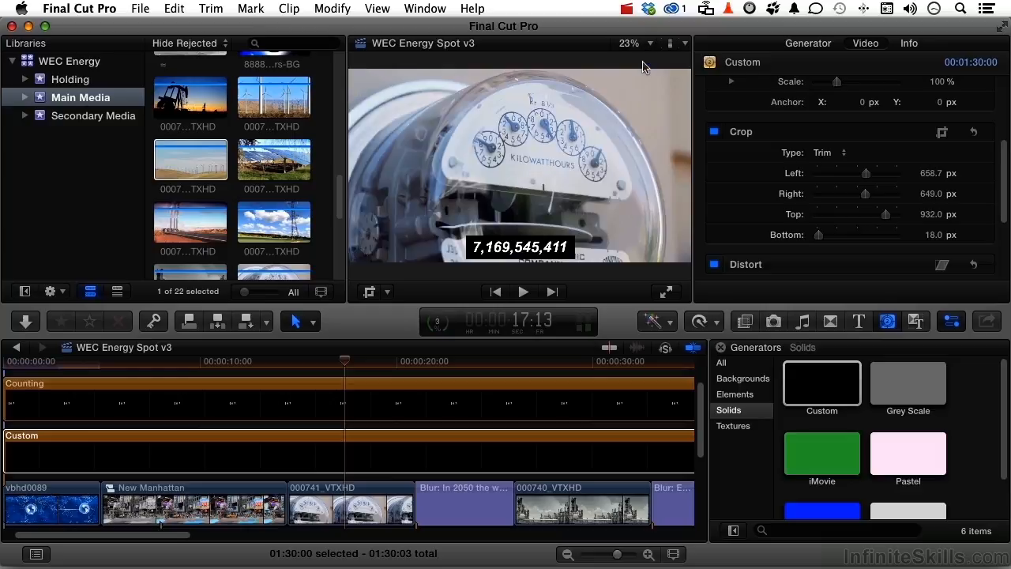
pyautogui.click(175, 361)
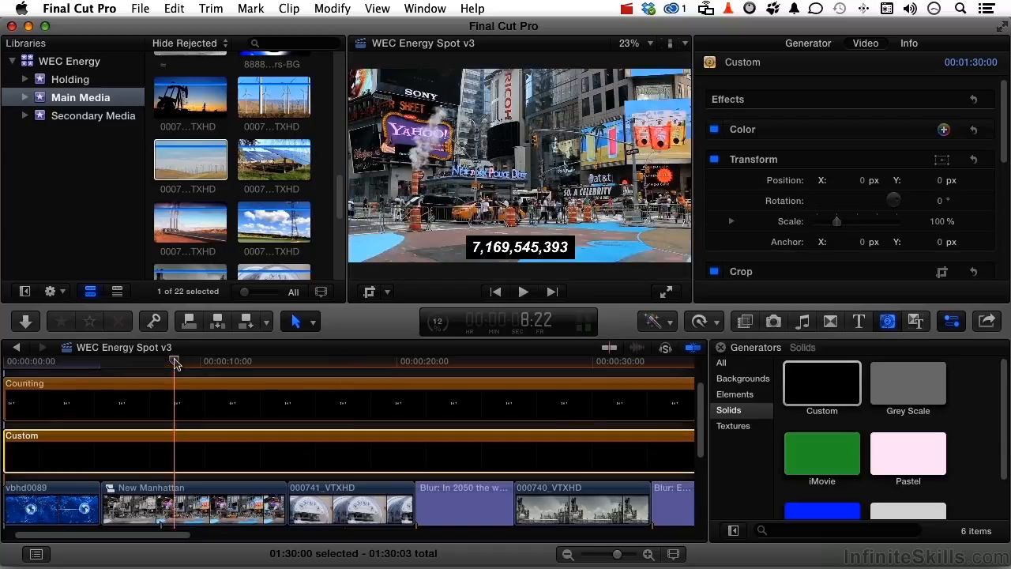
pyautogui.press('space')
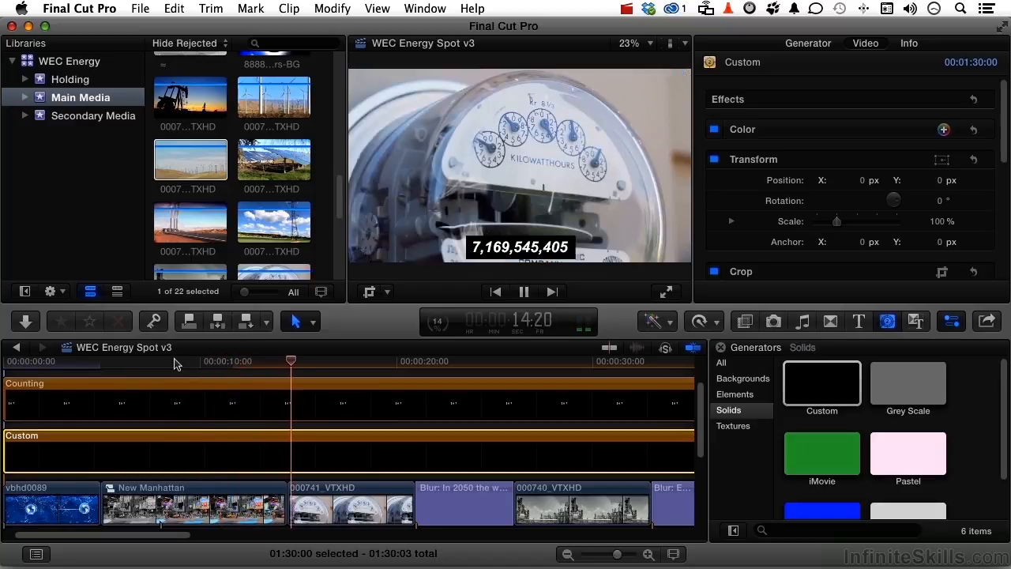
pyautogui.press('space')
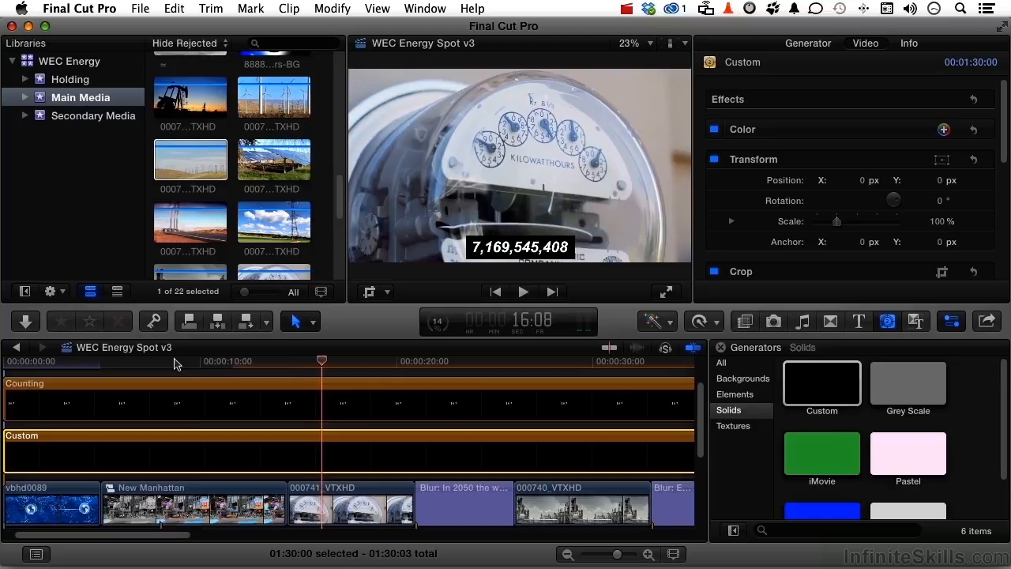
# Step: Shorten the Custom and Counting clips to about 1:19:23 so both end just before the Public Broadcast title
pyautogui.hotkey('shift', 'z')
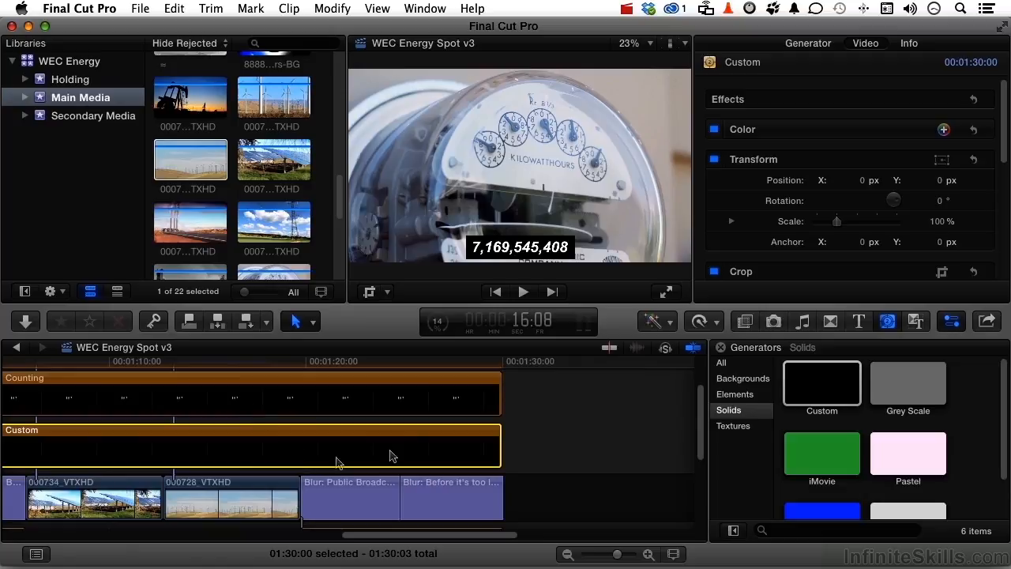
pyautogui.moveTo(500, 447); pyautogui.dragTo(300, 464)
pyautogui.moveTo(499, 397); pyautogui.dragTo(313, 394)
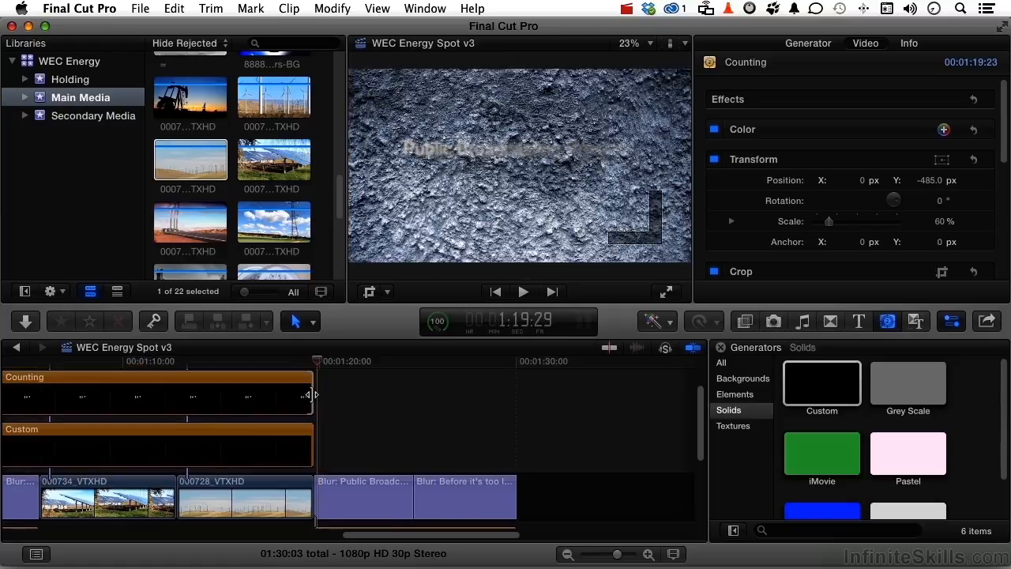
# Step: Play the project from the beginning to review the World Population Clock title and the running counter over the opening clips
pyautogui.hscroll(-10, 311, 395)
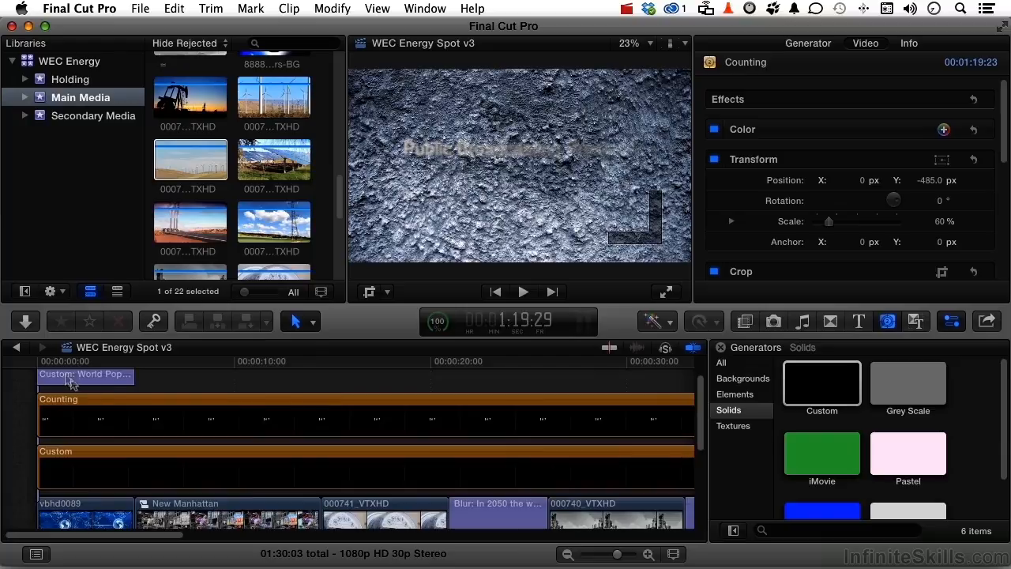
pyautogui.scroll(3, 117, 424)
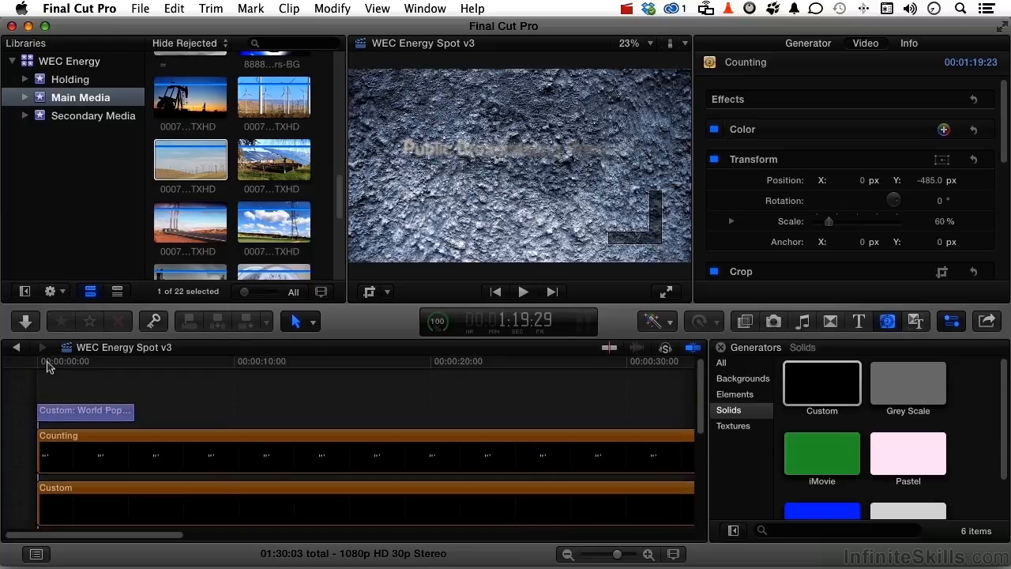
pyautogui.click(47, 363)
pyautogui.moveTo(47, 364); pyautogui.dragTo(38, 363)
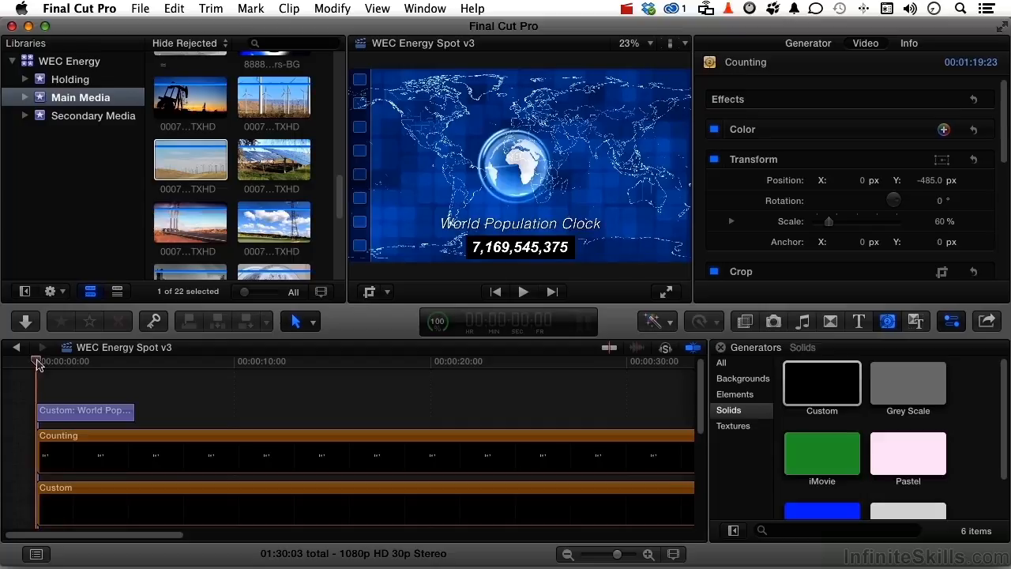
pyautogui.press('space')
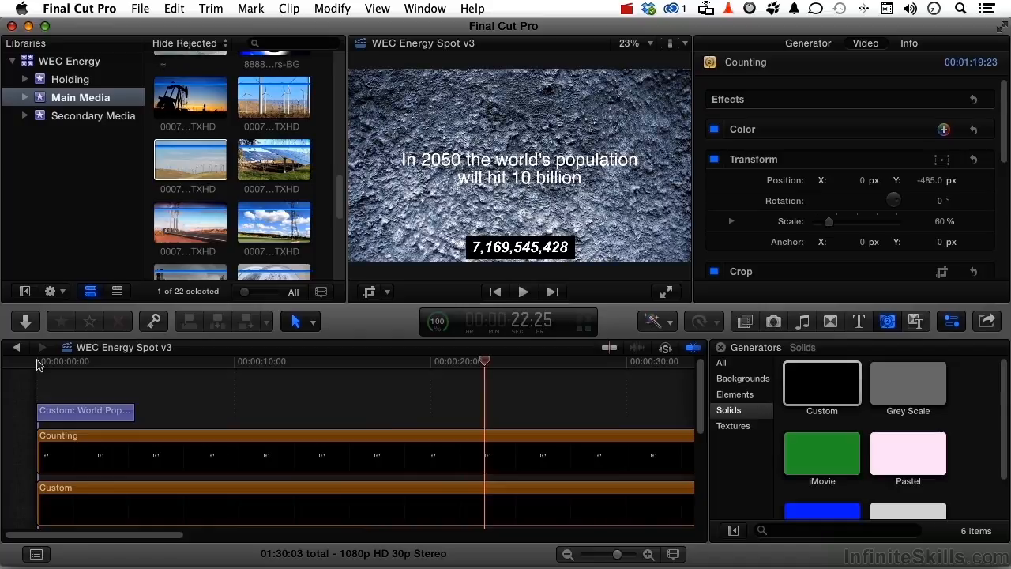
pyautogui.click(152, 363)
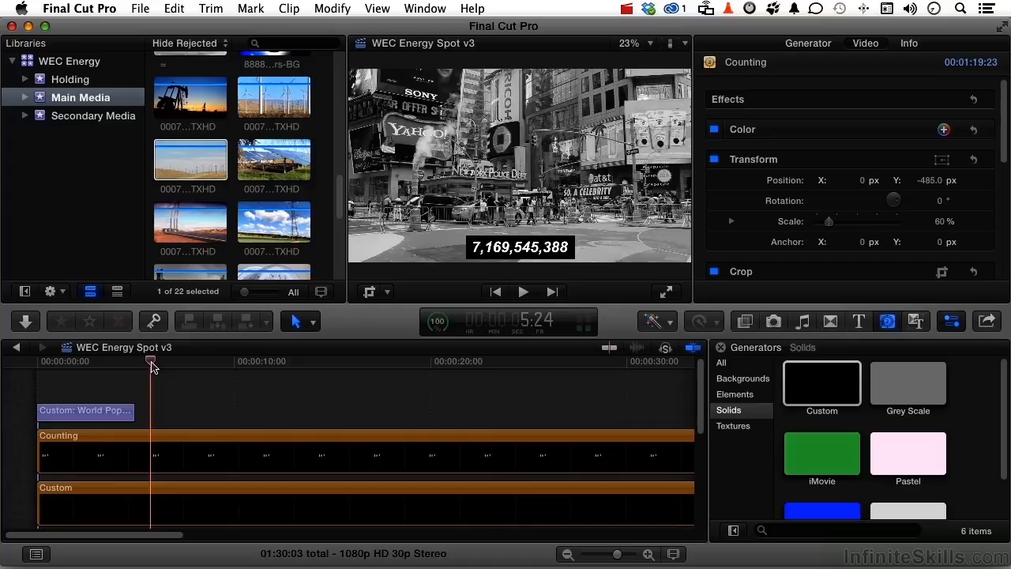